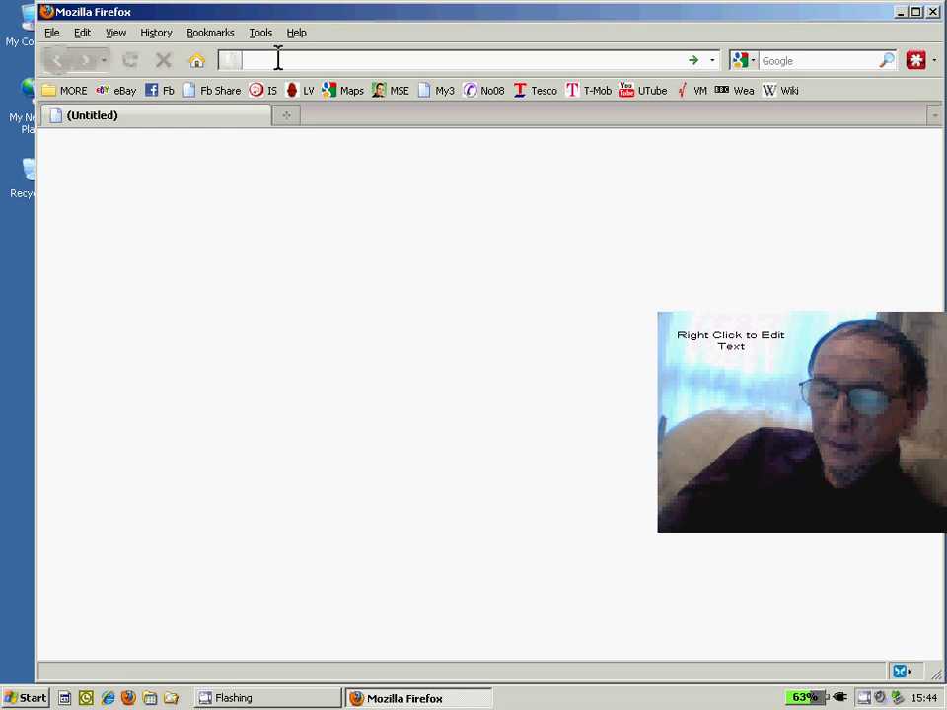
Step: Enter opendns in the Firefox address bar to reach the OpenDNS website
{"action": "type", "text": "opend"}
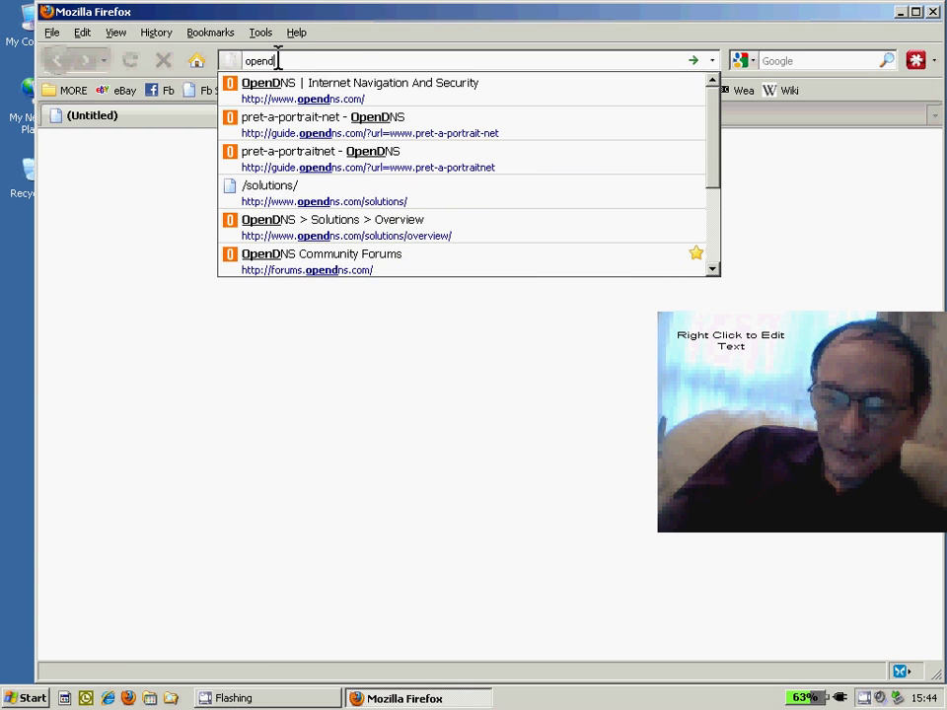
{"action": "type", "text": "ns"}
{"action": "key", "text": "Return"}
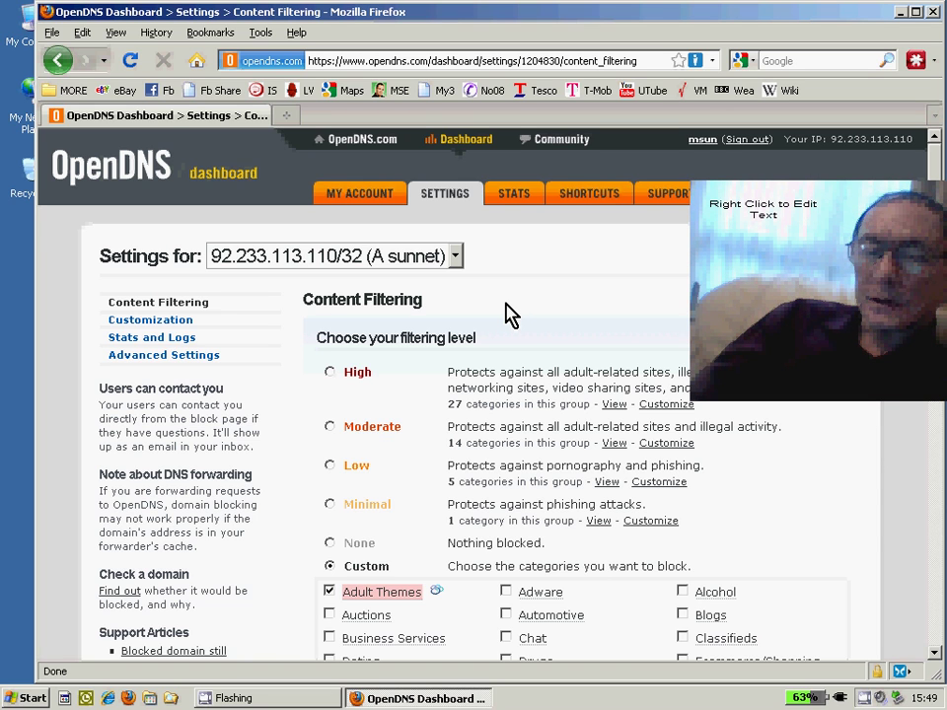
{"action": "scroll", "coordinate": [501, 365], "scroll_direction": "down", "scroll_amount": 2}
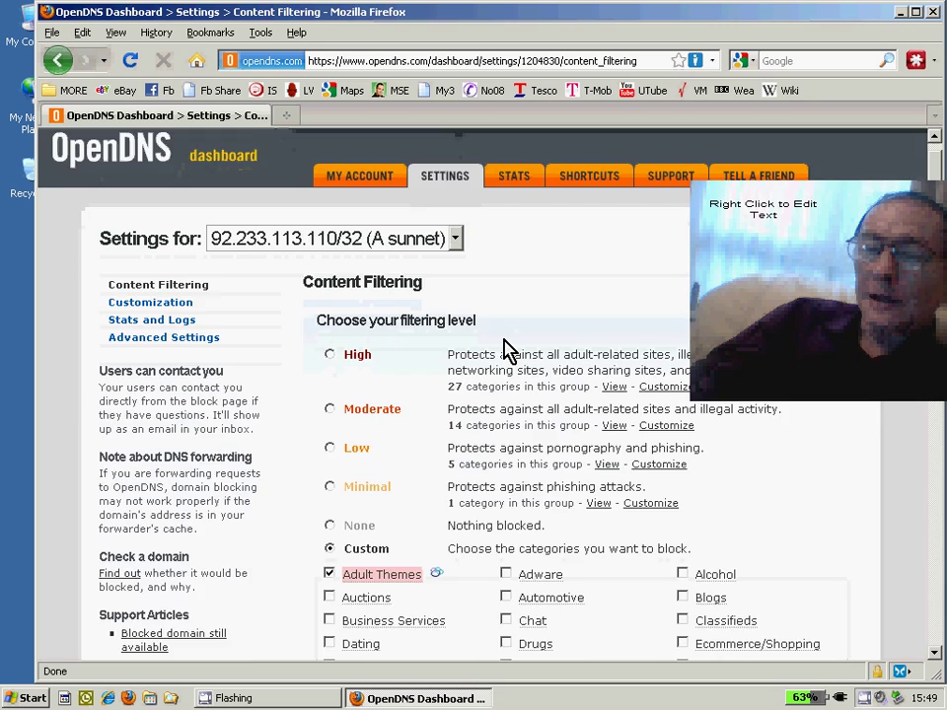
{"action": "scroll", "coordinate": [505, 347], "scroll_direction": "down", "scroll_amount": 1}
{"action": "scroll", "coordinate": [505, 347], "scroll_direction": "down", "scroll_amount": 1}
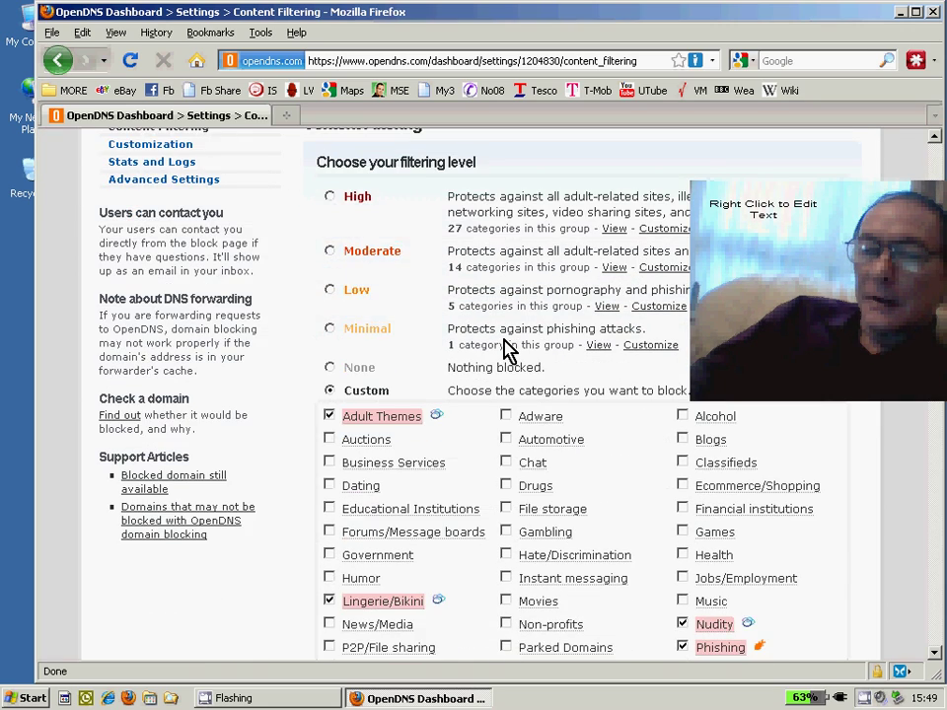
{"action": "scroll", "coordinate": [505, 348], "scroll_direction": "down", "scroll_amount": 1}
{"action": "scroll", "coordinate": [505, 347], "scroll_direction": "down", "scroll_amount": 1}
{"action": "scroll", "coordinate": [505, 347], "scroll_direction": "down", "scroll_amount": 1}
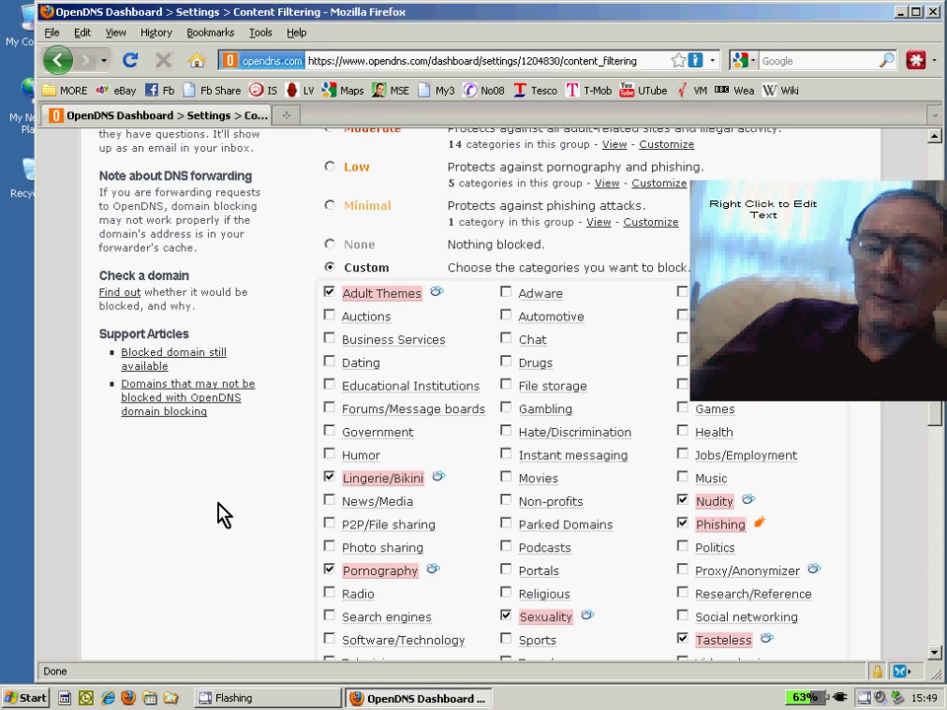
{"action": "scroll", "coordinate": [221, 514], "scroll_direction": "down", "scroll_amount": 10}
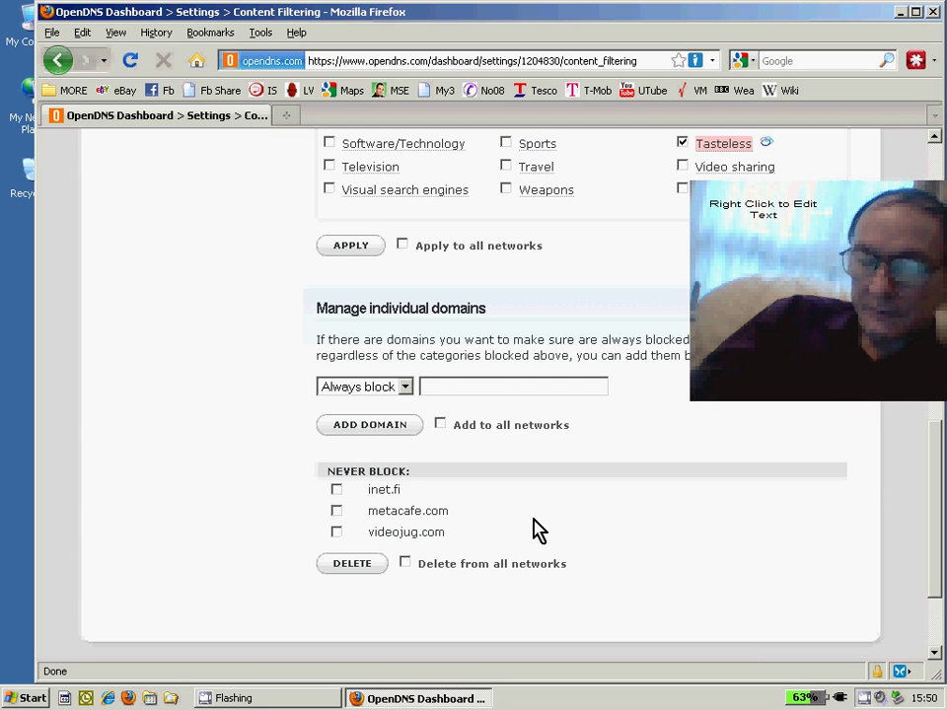
{"action": "scroll", "coordinate": [533, 530], "scroll_direction": "down", "scroll_amount": 3}
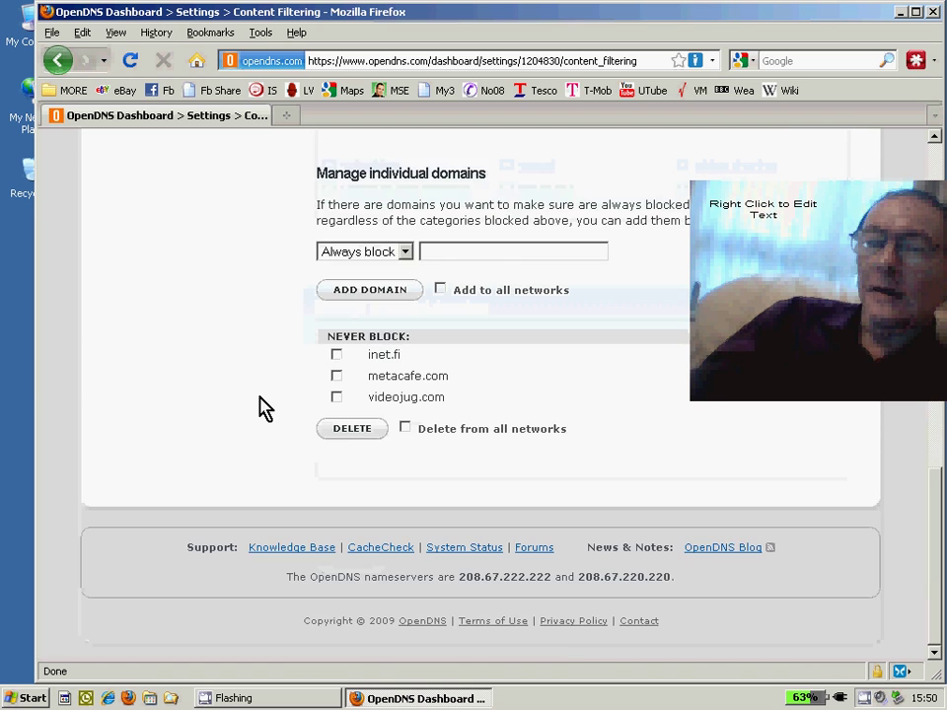
{"action": "scroll", "coordinate": [259, 406], "scroll_direction": "up", "scroll_amount": 10}
{"action": "scroll", "coordinate": [260, 406], "scroll_direction": "up", "scroll_amount": 8}
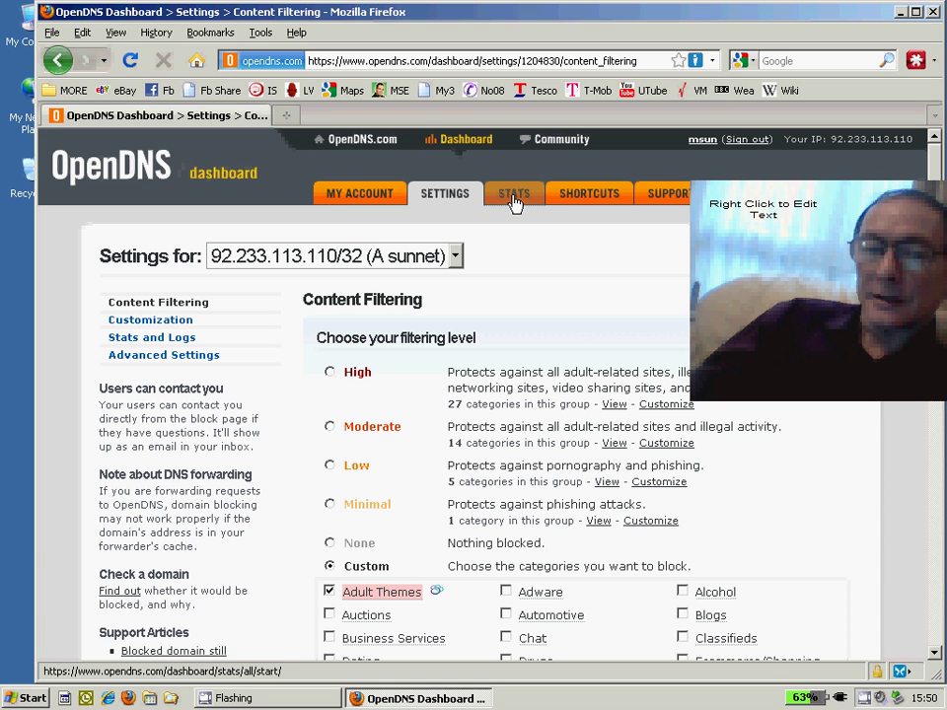
Step: Show the STATS page and scroll through the Top Domains list ranked by request count
{"action": "left_click", "coordinate": [513, 197]}
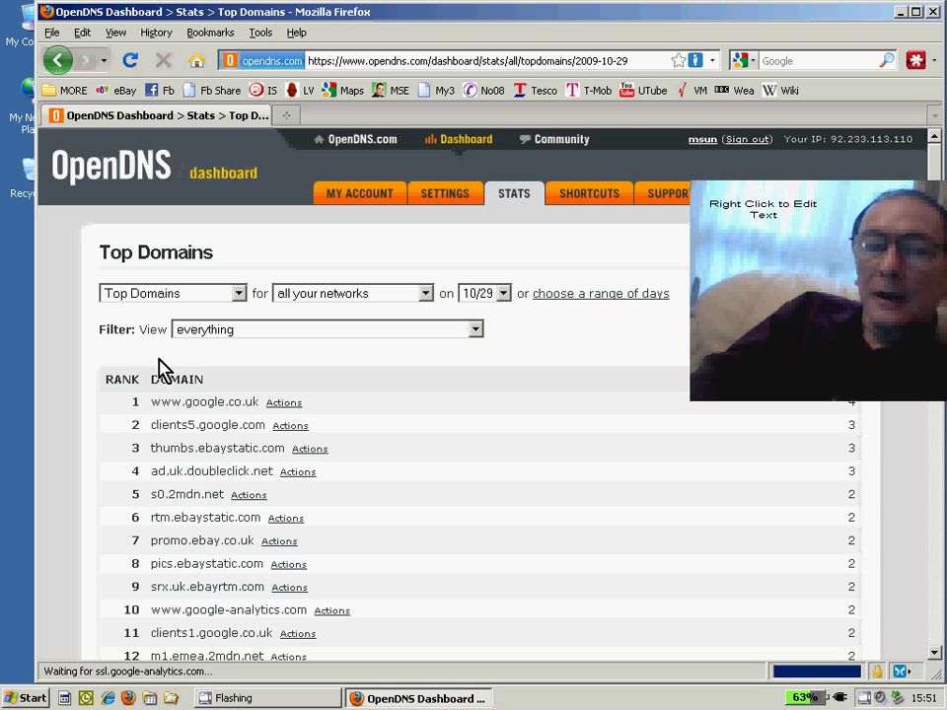
{"action": "scroll", "coordinate": [163, 370], "scroll_direction": "down", "scroll_amount": 3}
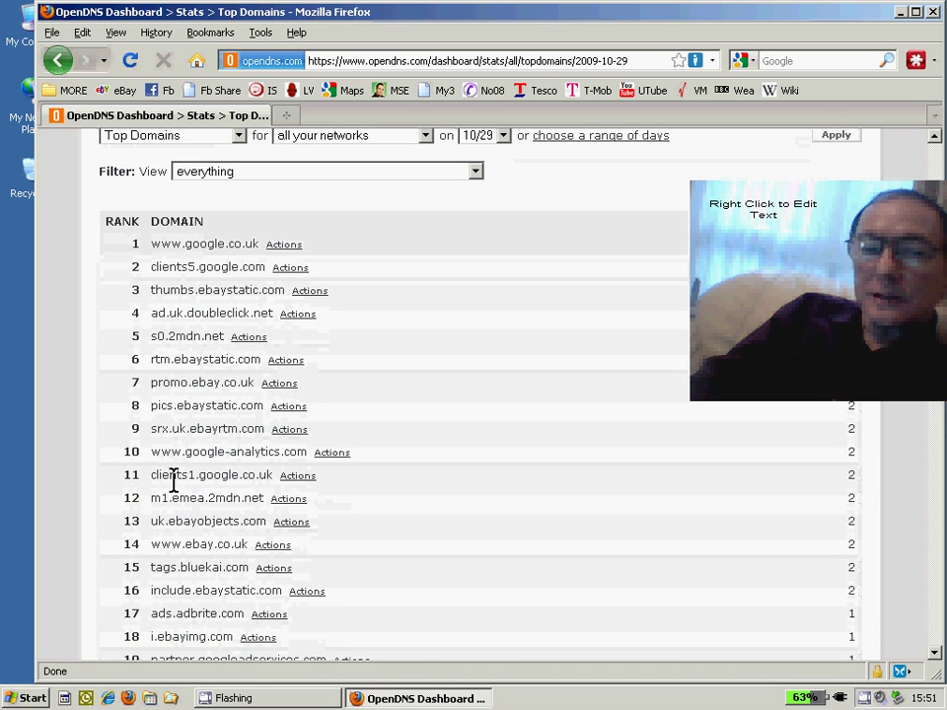
{"action": "scroll", "coordinate": [426, 509], "scroll_direction": "down", "scroll_amount": 1}
{"action": "scroll", "coordinate": [426, 509], "scroll_direction": "down", "scroll_amount": 1}
{"action": "scroll", "coordinate": [427, 509], "scroll_direction": "down", "scroll_amount": 1}
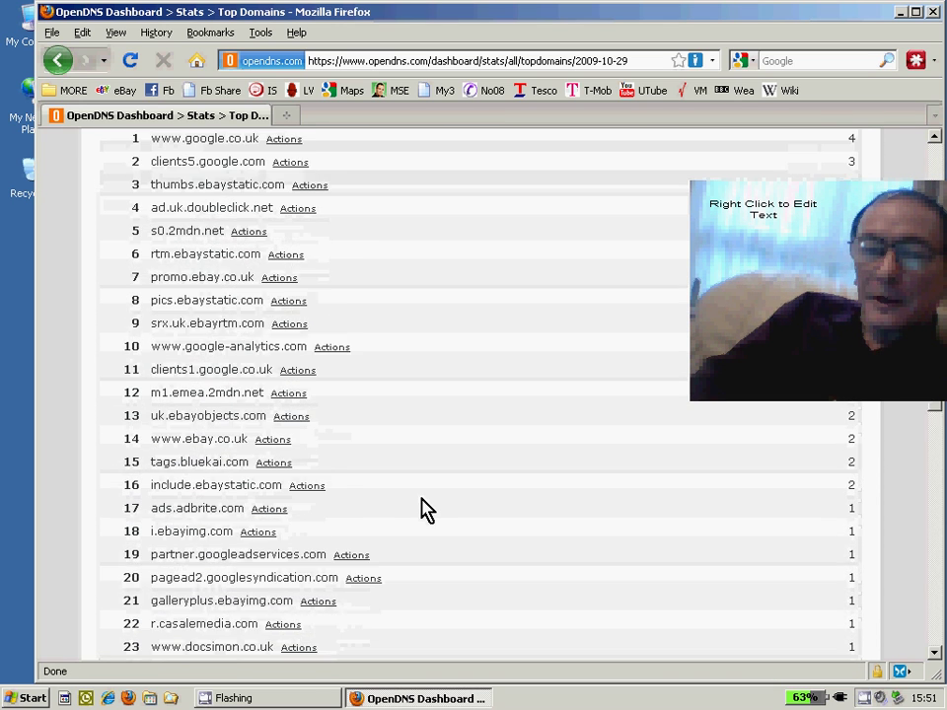
{"action": "scroll", "coordinate": [426, 509], "scroll_direction": "down", "scroll_amount": 1}
{"action": "scroll", "coordinate": [426, 509], "scroll_direction": "down", "scroll_amount": 1}
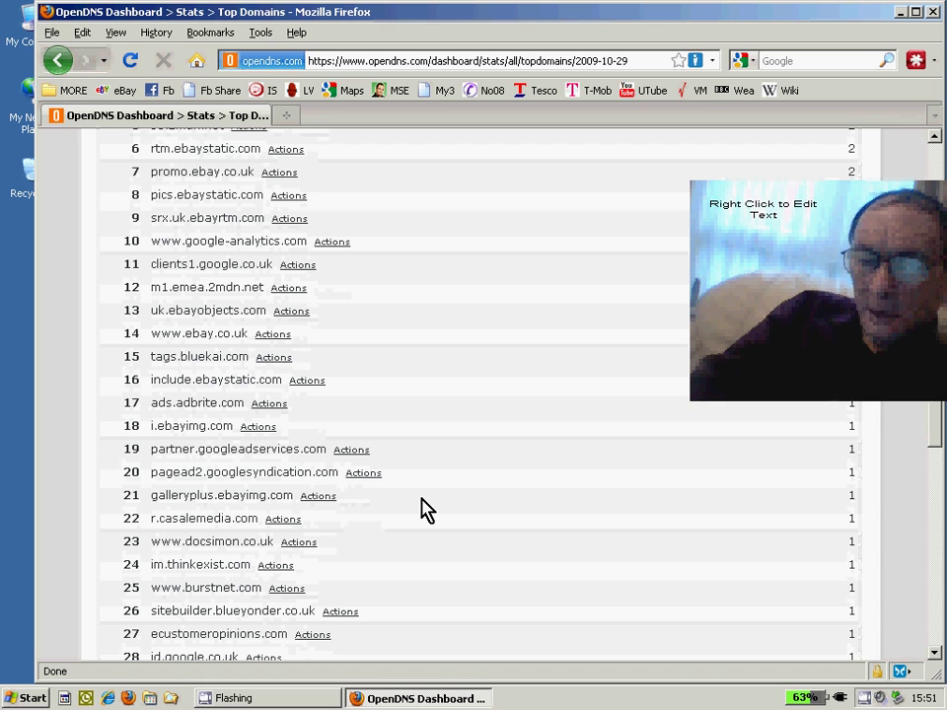
Step: Go back, open Use OpenDNS, and start the free OpenDNS Basic sign-up
{"action": "key", "text": "alt+Left"}
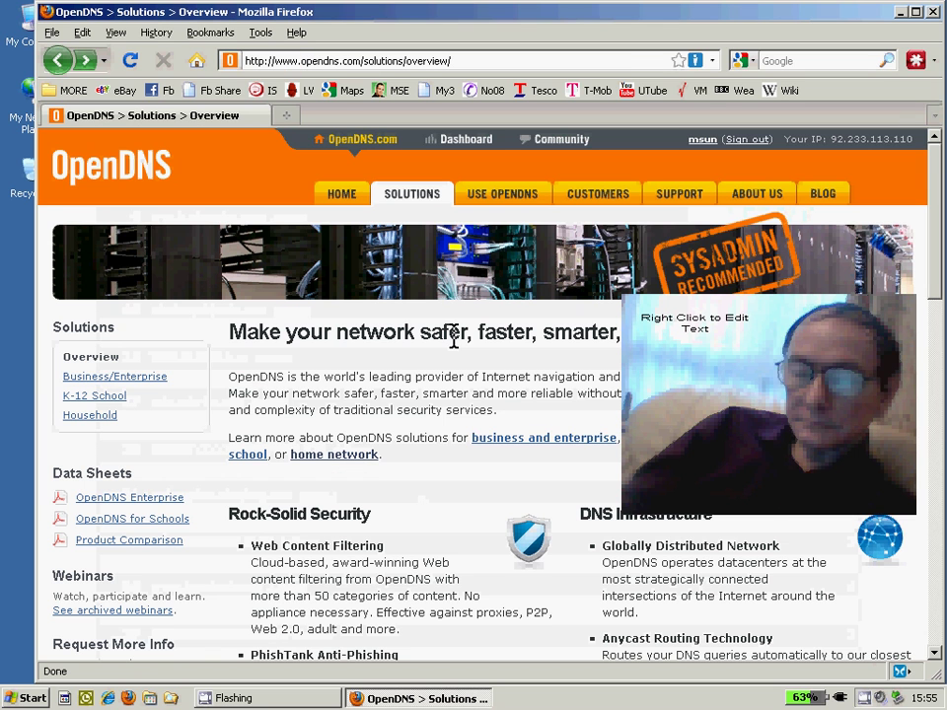
{"action": "left_click", "coordinate": [498, 198]}
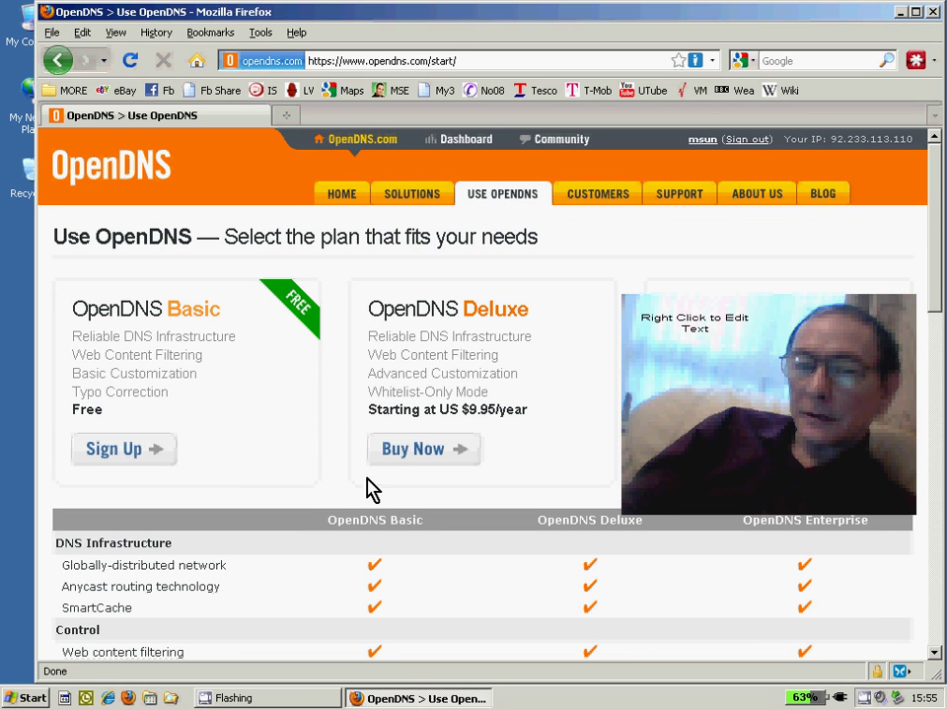
{"action": "left_click", "coordinate": [118, 459]}
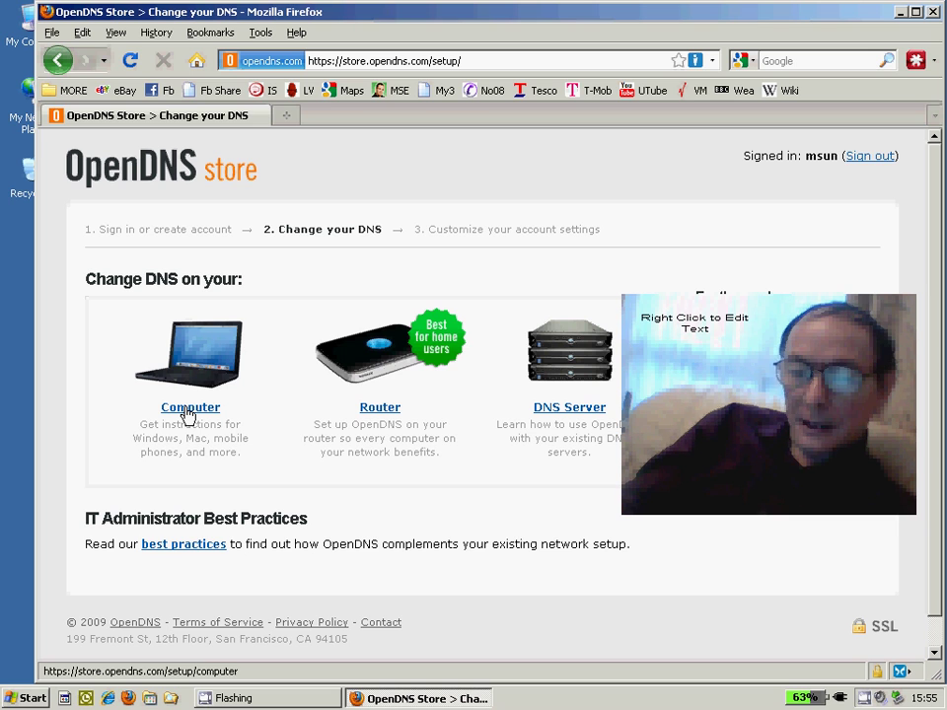
Step: Pick Computer > Windows XP setup and scroll down to step 6's OpenDNS server addresses
{"action": "left_click", "coordinate": [188, 413]}
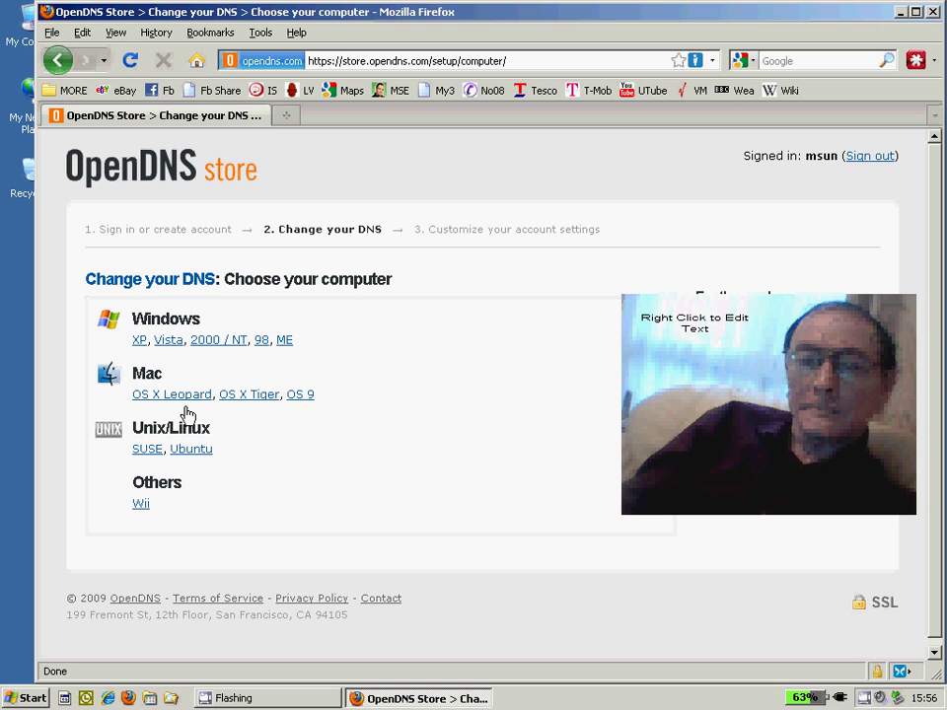
{"action": "left_click", "coordinate": [139, 341]}
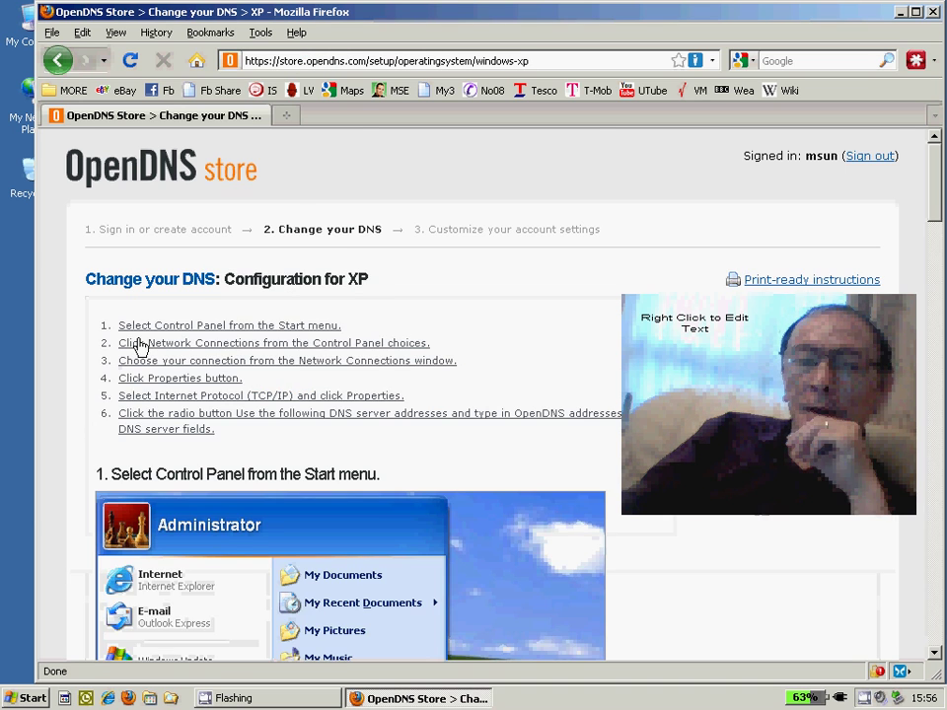
{"action": "scroll", "coordinate": [139, 345], "scroll_direction": "down", "scroll_amount": 10}
{"action": "scroll", "coordinate": [139, 345], "scroll_direction": "down", "scroll_amount": 10}
{"action": "scroll", "coordinate": [139, 345], "scroll_direction": "down", "scroll_amount": 10}
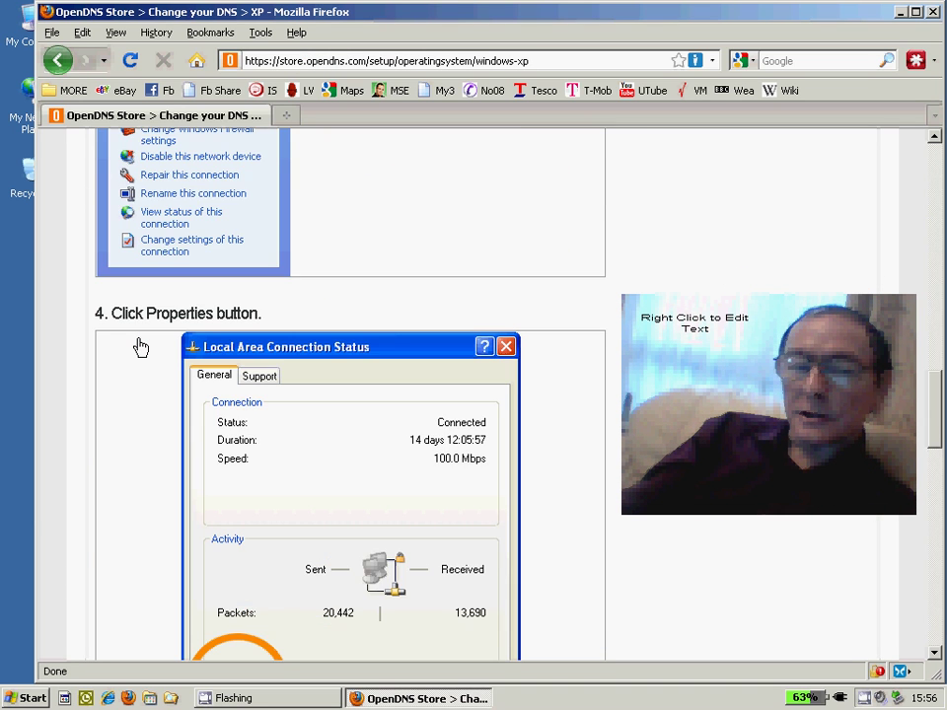
{"action": "scroll", "coordinate": [139, 345], "scroll_direction": "down", "scroll_amount": 10}
{"action": "scroll", "coordinate": [139, 345], "scroll_direction": "down", "scroll_amount": 10}
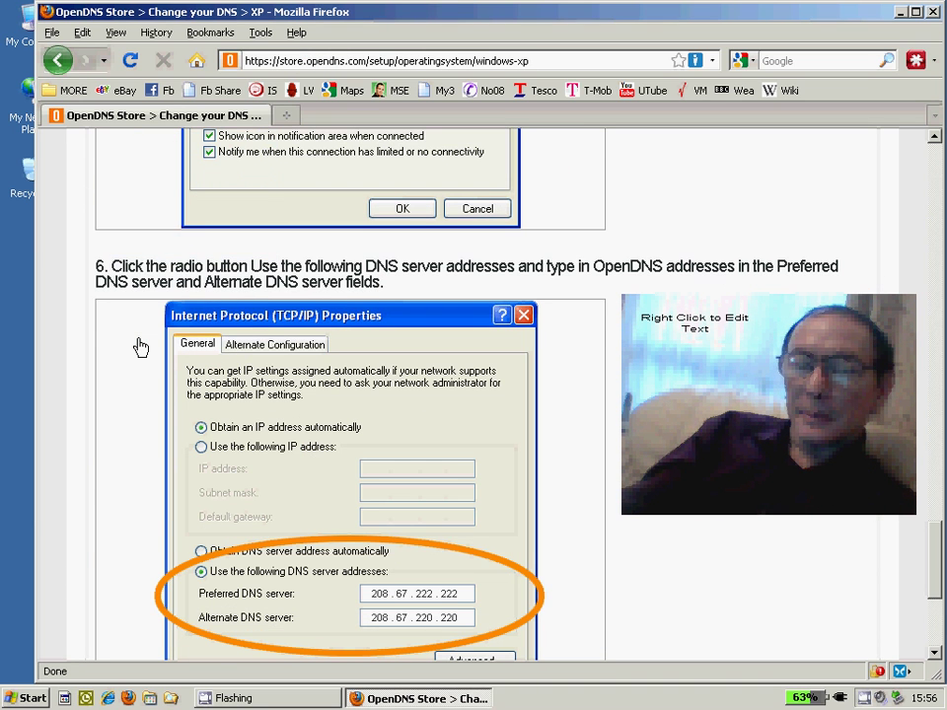
{"action": "scroll", "coordinate": [139, 345], "scroll_direction": "down", "scroll_amount": 3}
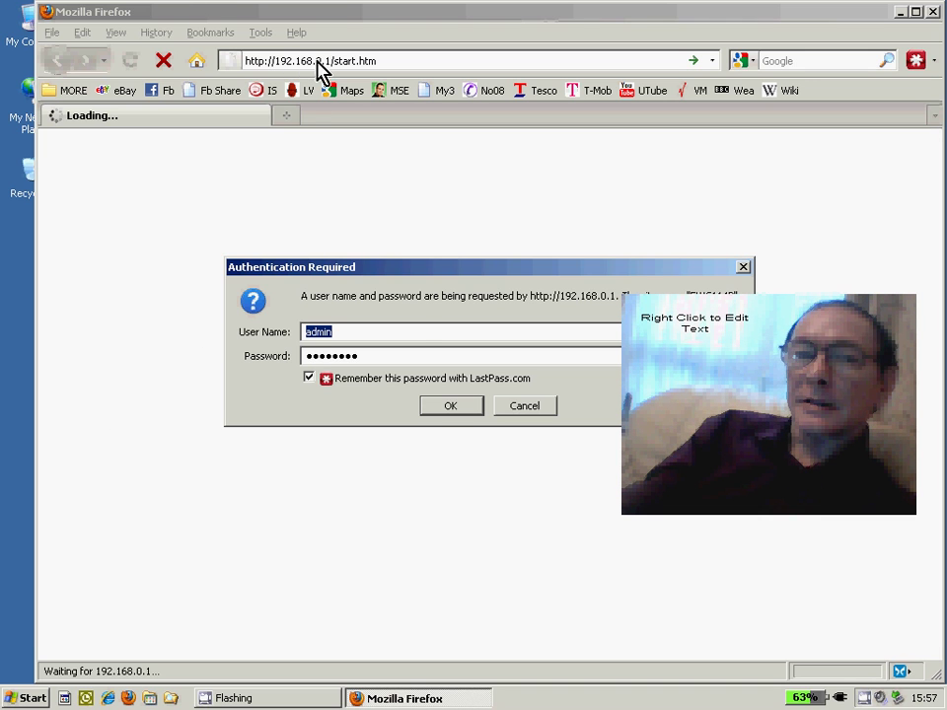
Step: Log in to the NETGEAR router and view Basic Settings' DNS servers 208.67.222.222 and 208.67.220.220
{"action": "left_click", "coordinate": [452, 408]}
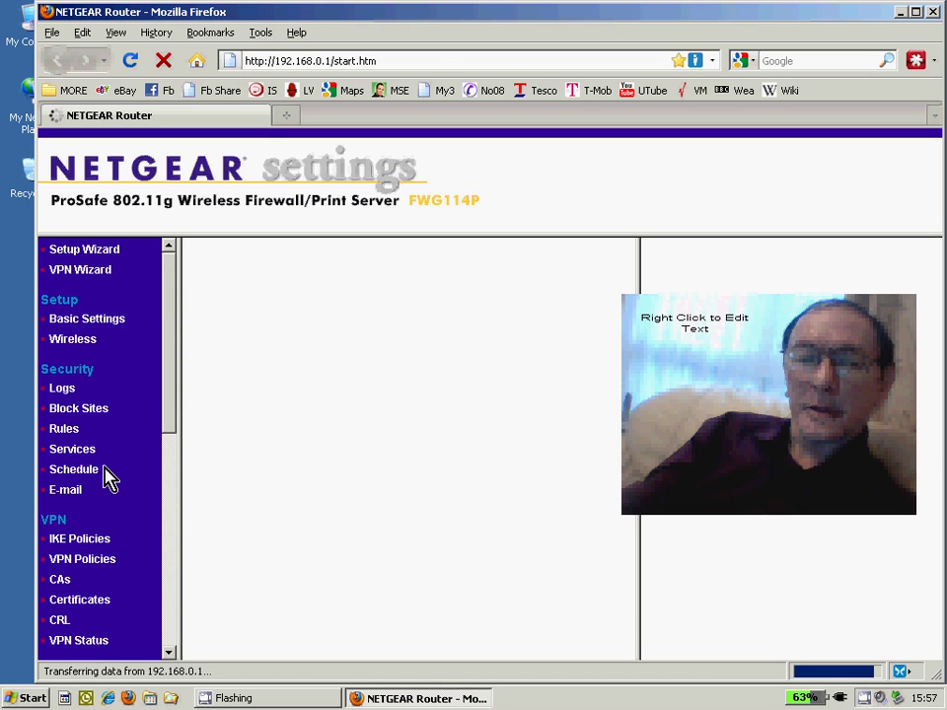
{"action": "left_click", "coordinate": [84, 319]}
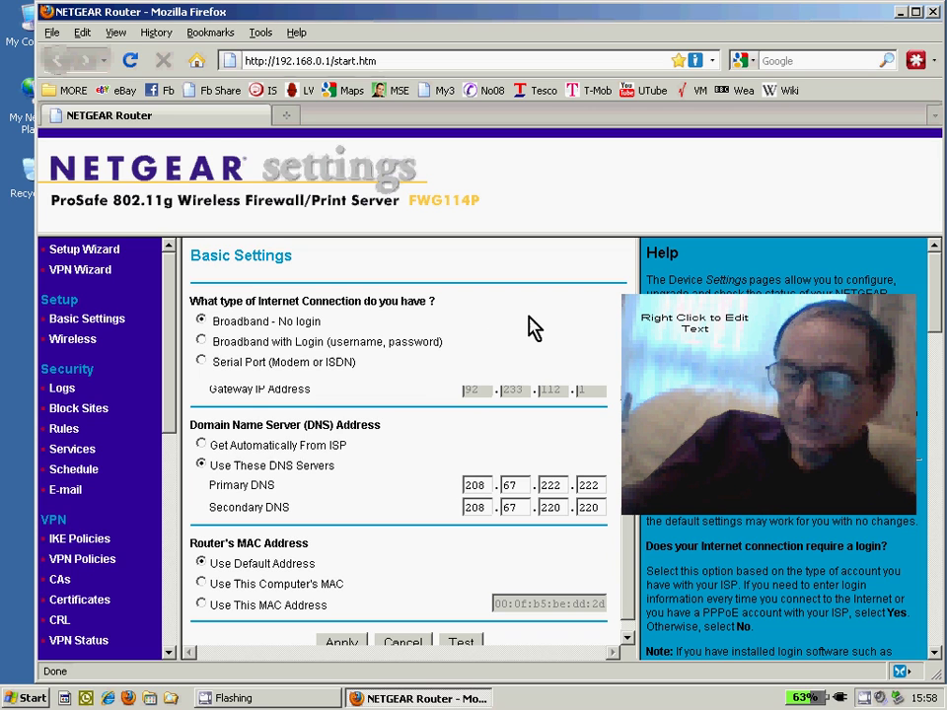
Step: Close the Firefox window showing the NETGEAR router settings with Alt+F4
{"action": "key", "text": "alt+F4"}
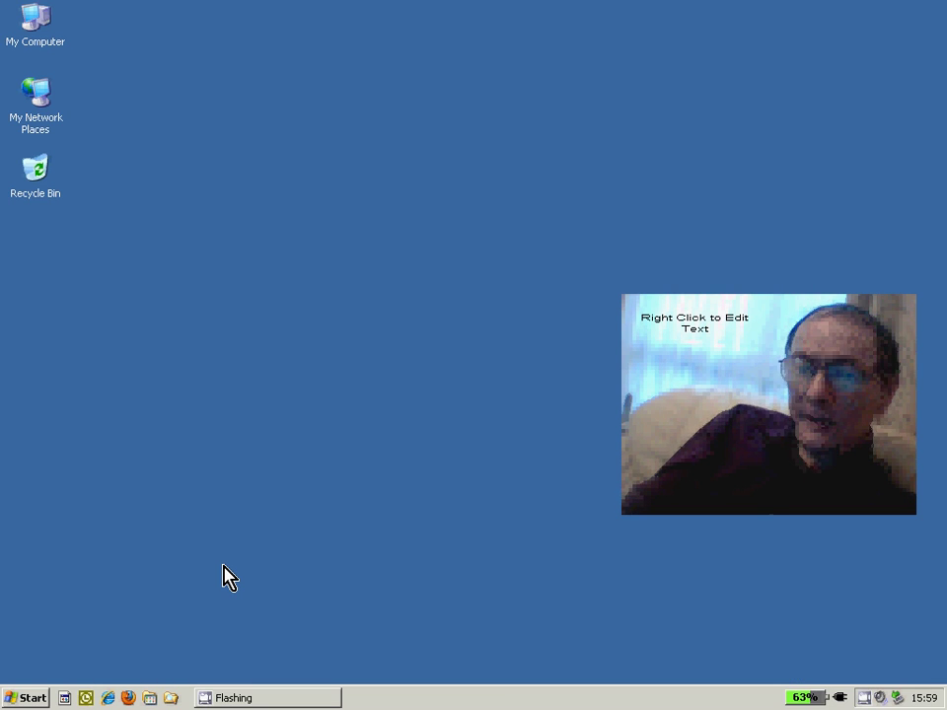